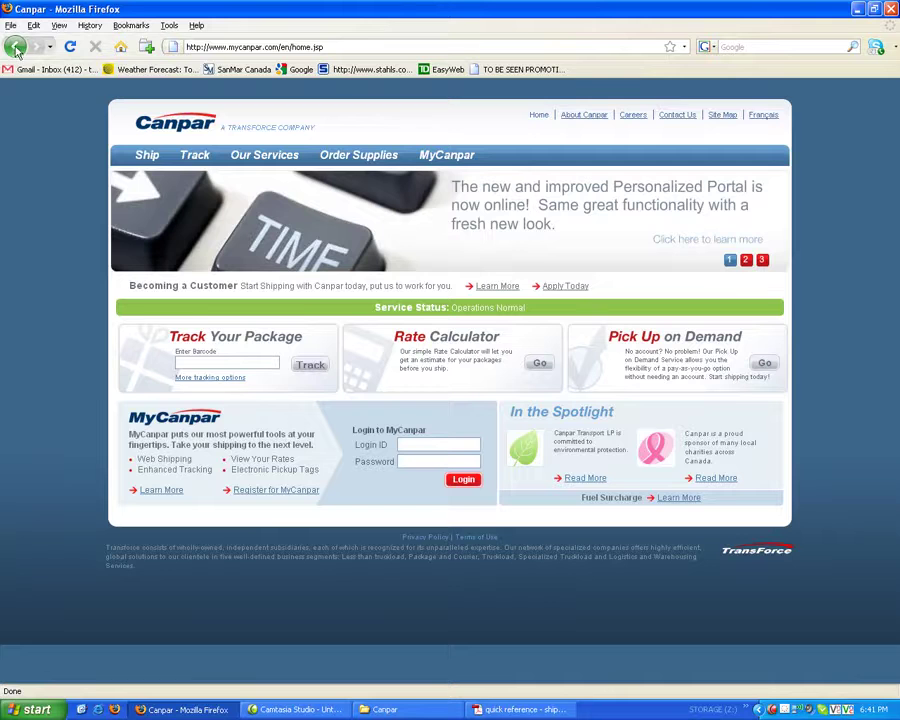
Step: Go back to TBSP Internal Links, highlight the saved Canpar login details, and open the My Canpar link
click(14, 47)
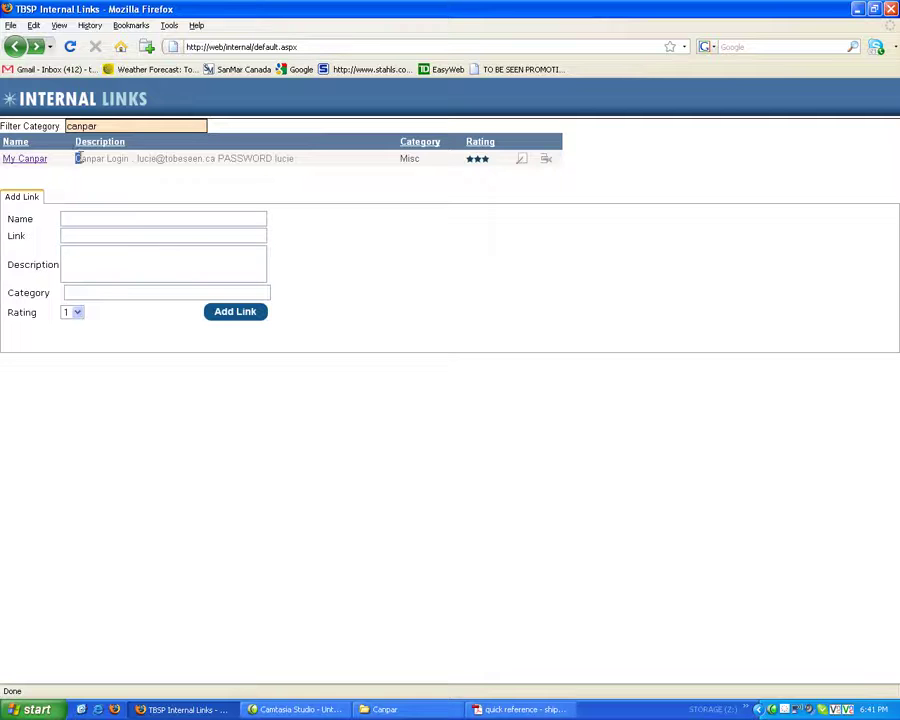
drag(76, 158, 297, 166)
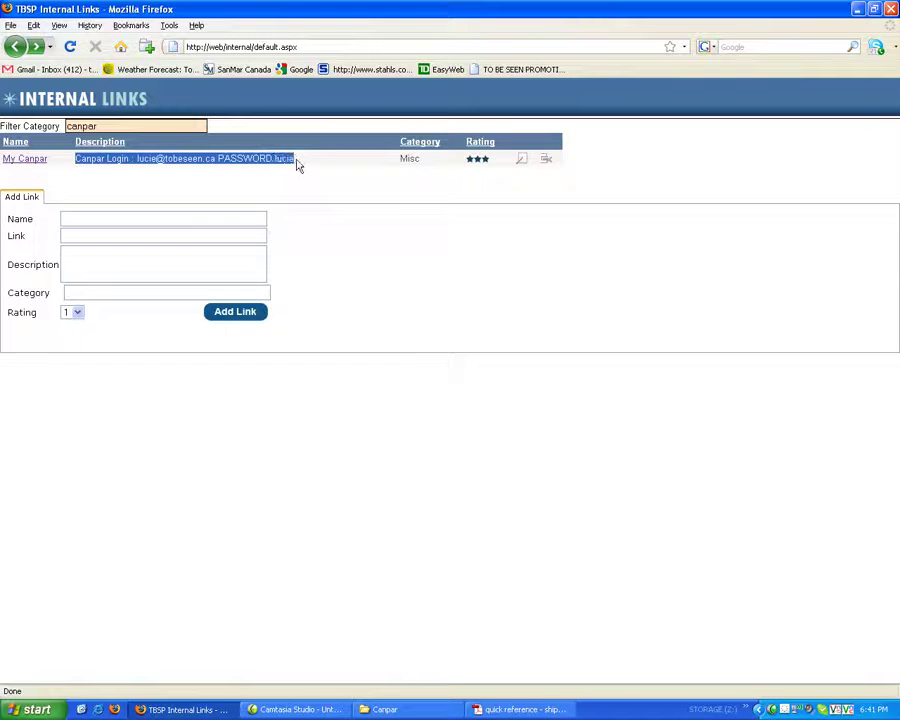
click(22, 160)
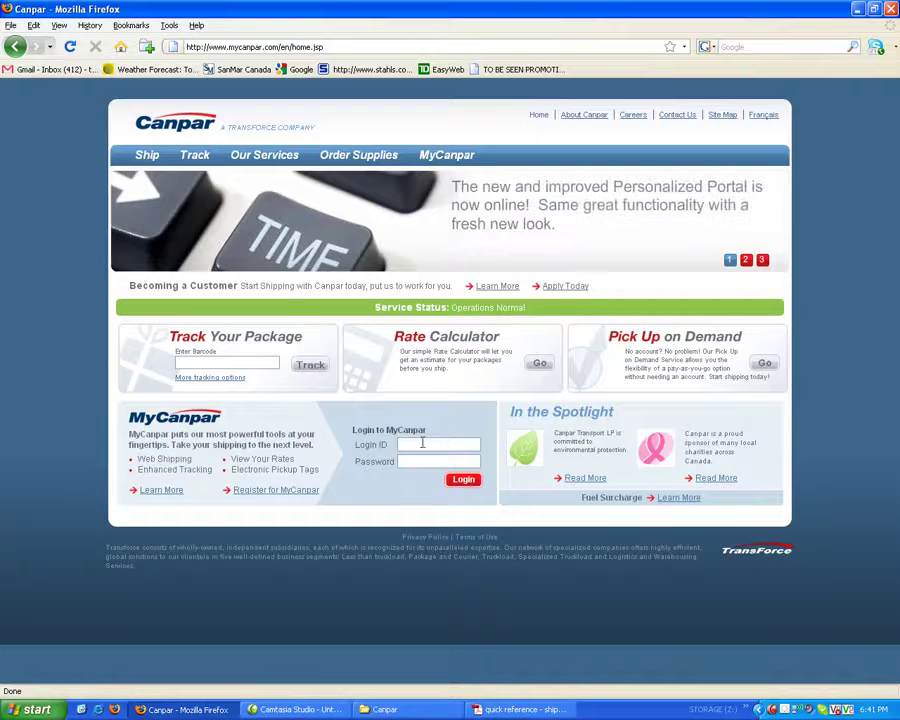
Step: Fill the MyCanpar login form with the account e-mail as login ID and the password
click(422, 444)
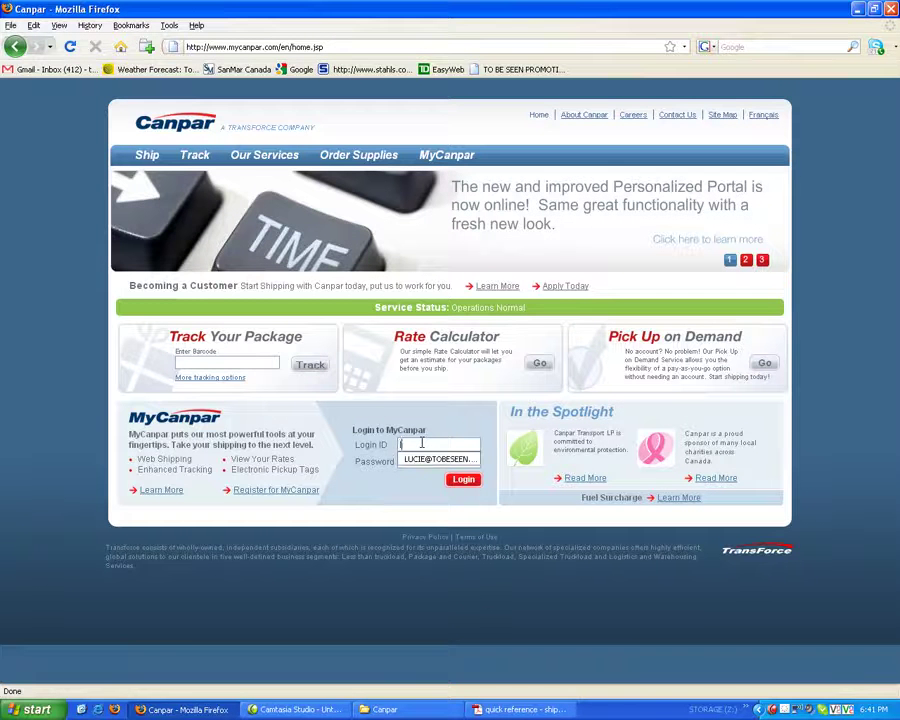
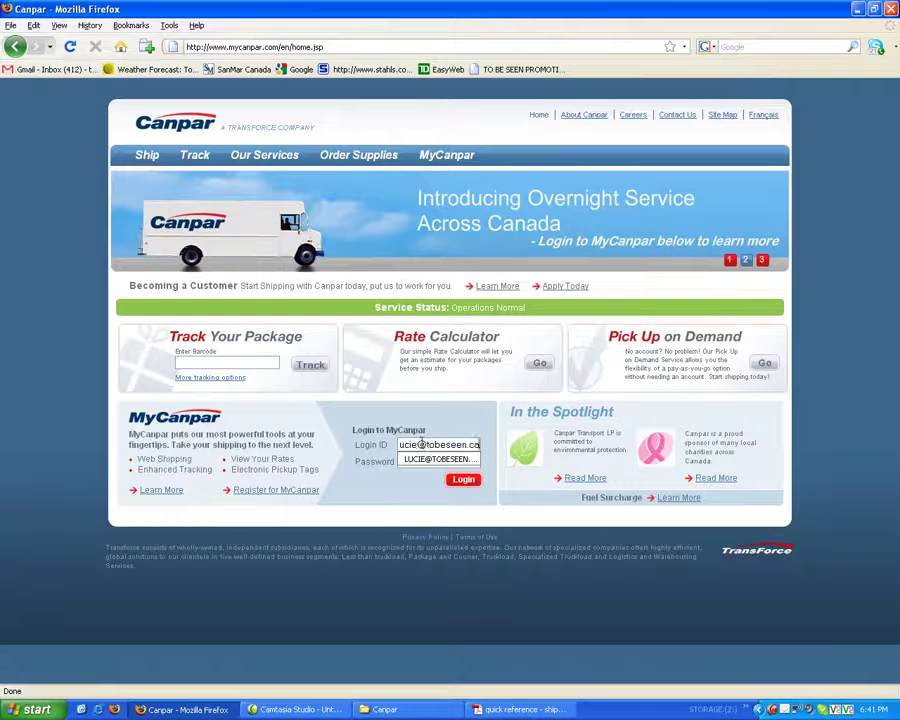
key(Return)
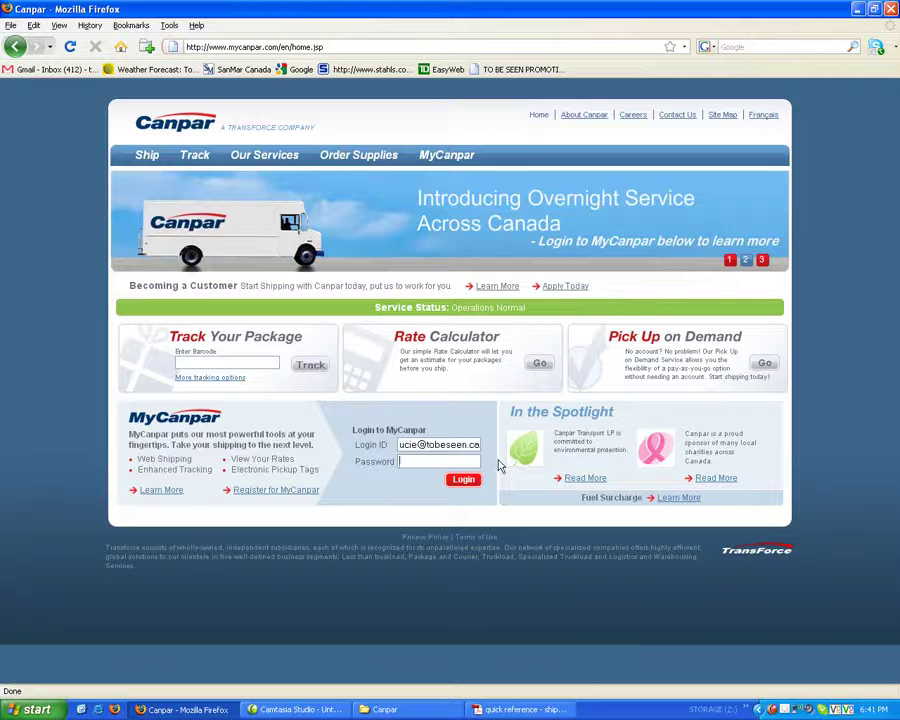
key(Tab)
text(*****)
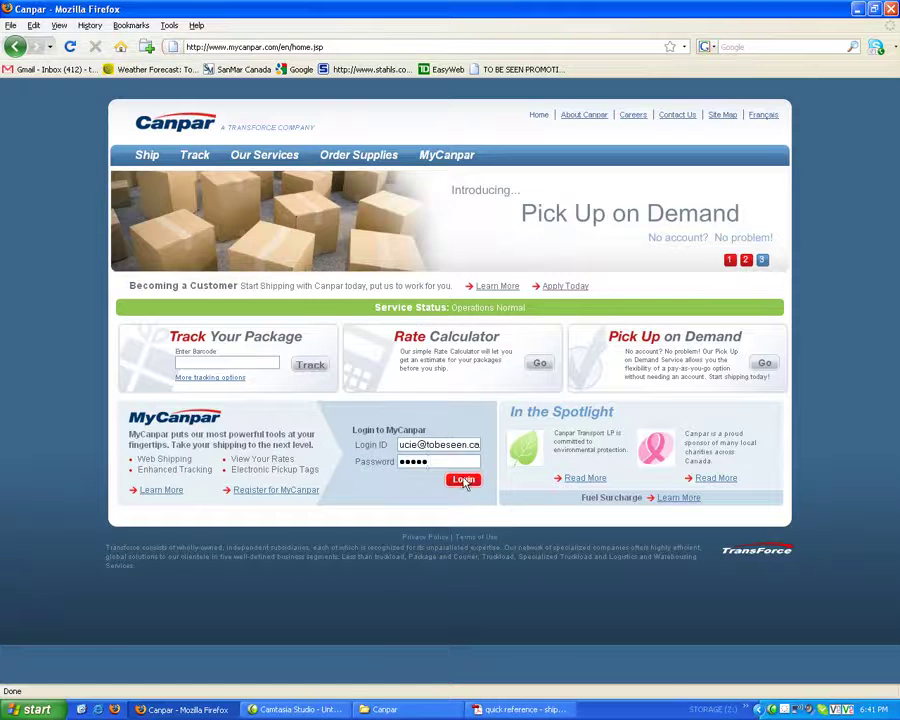
Step: Log in to MyCanpar and open Canship from the left sidebar
click(462, 481)
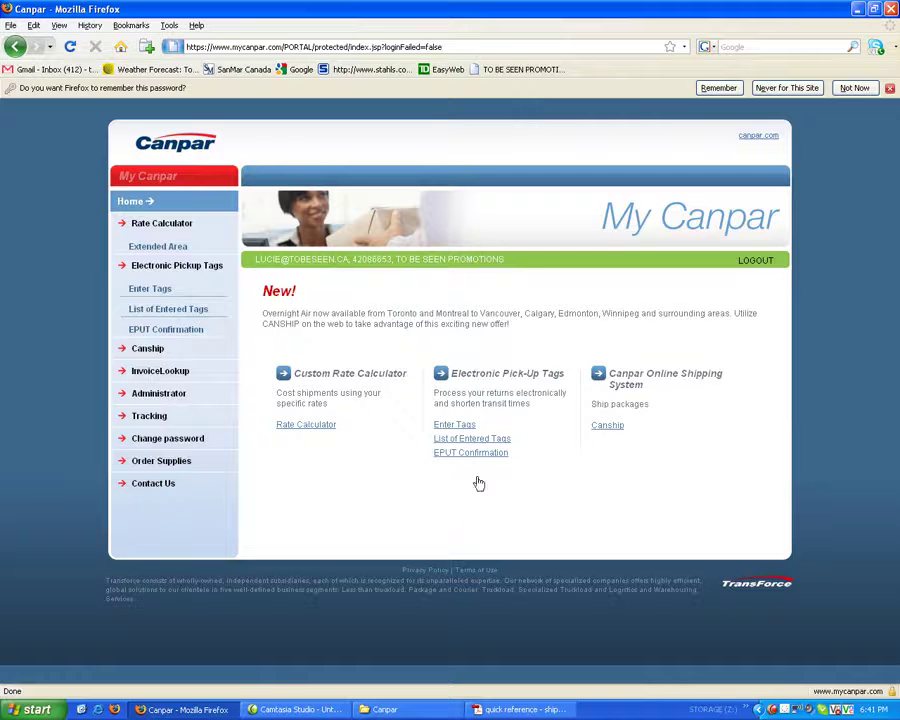
click(145, 351)
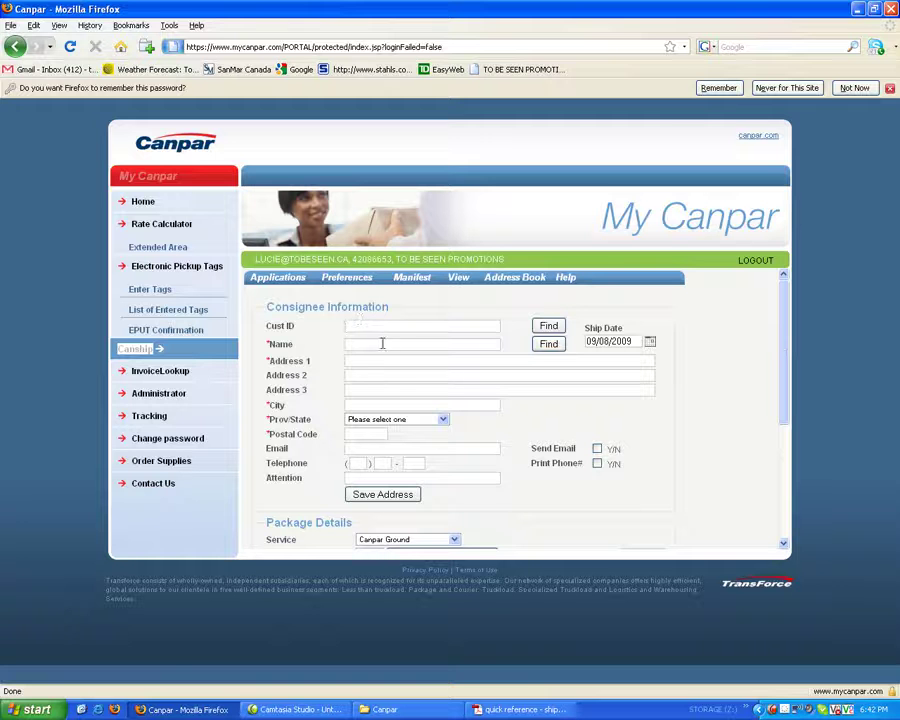
click(367, 346)
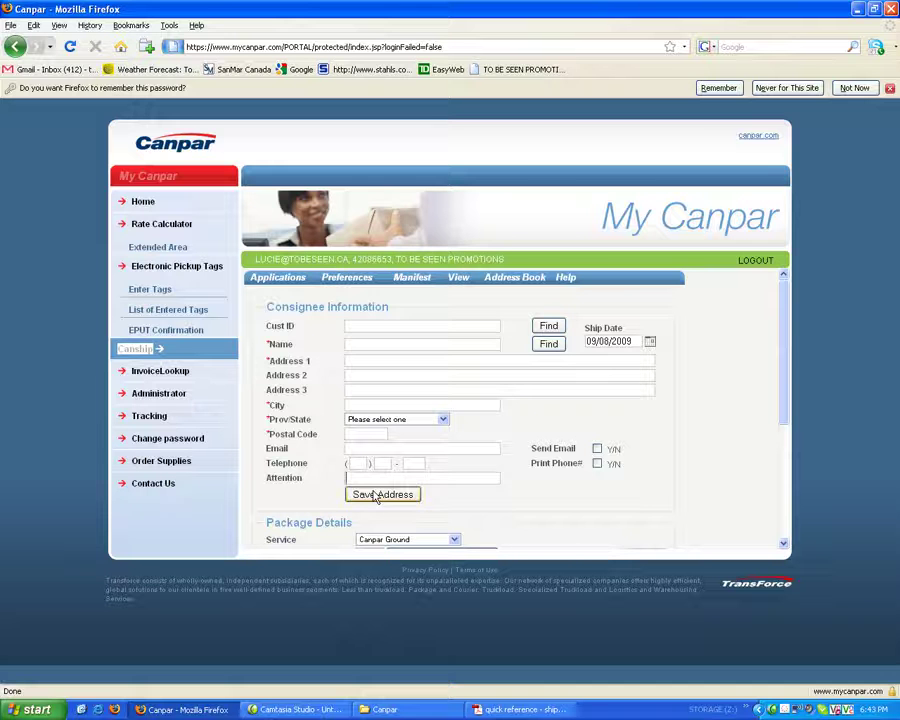
Step: Search the address book for 'T' and fill the consignee with the TOMKEN ROAD SRP entry
click(359, 325)
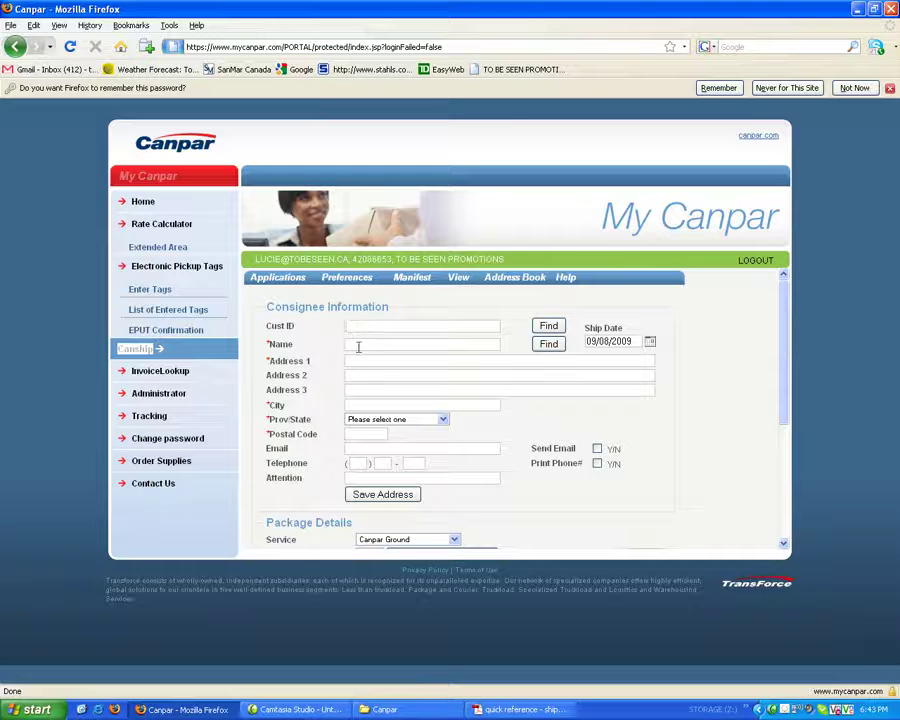
click(357, 343)
text(T)
click(546, 346)
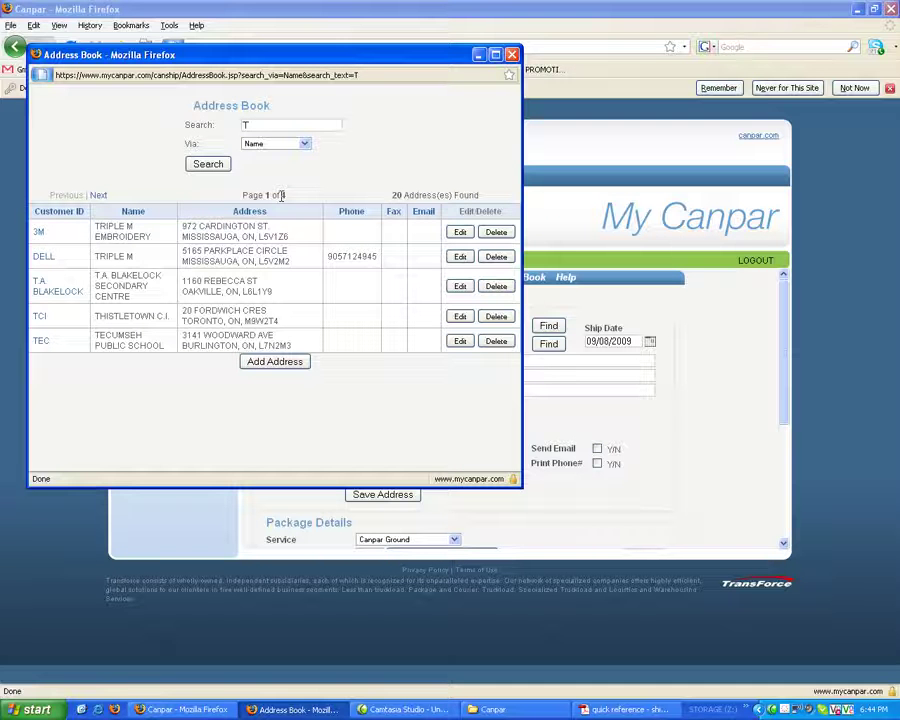
click(100, 197)
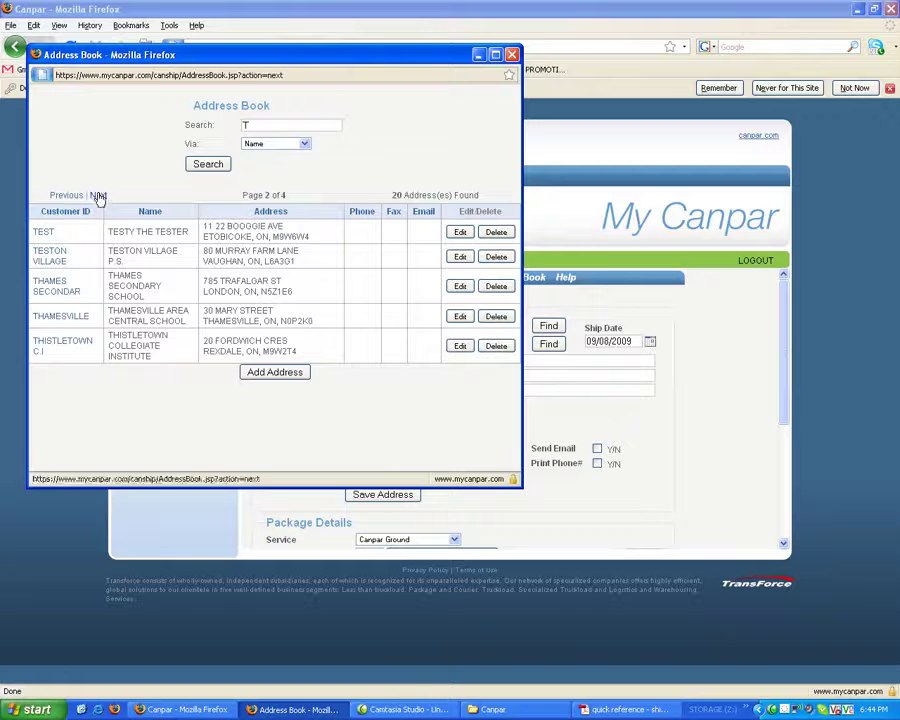
click(97, 195)
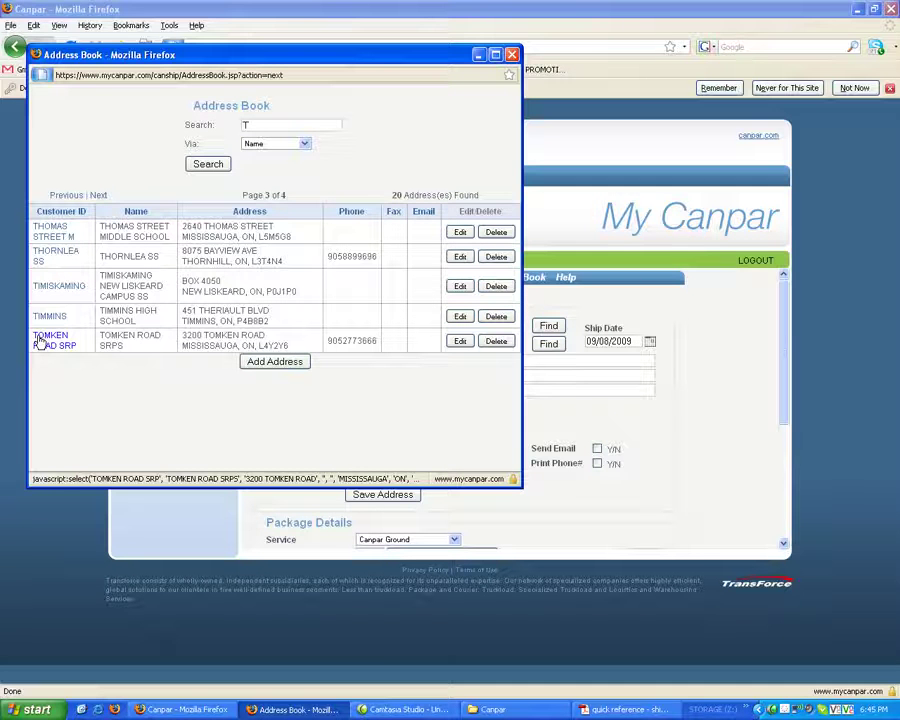
click(40, 343)
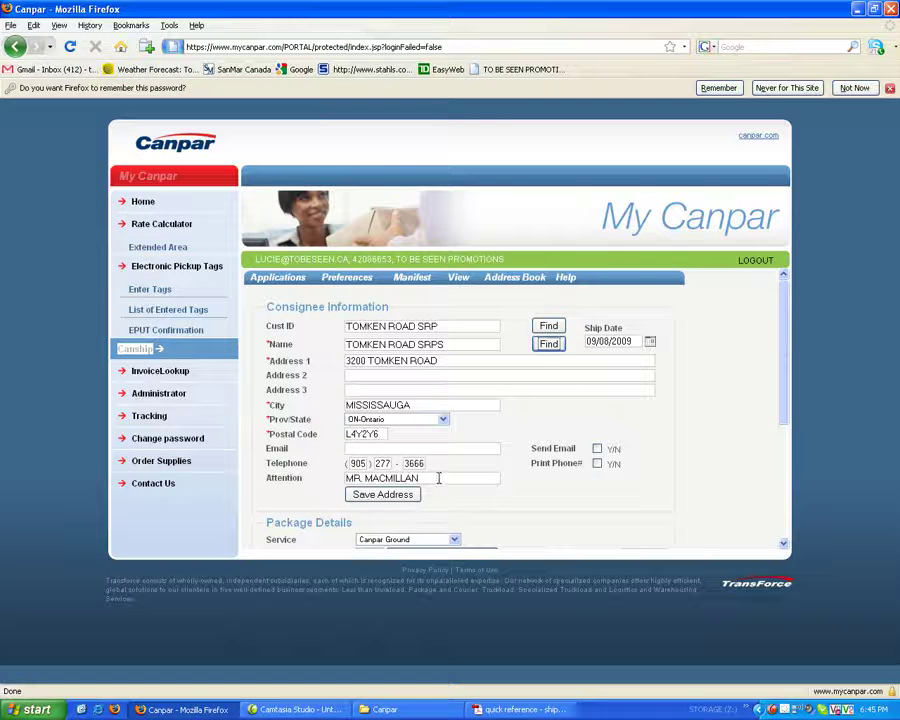
drag(438, 478, 341, 477)
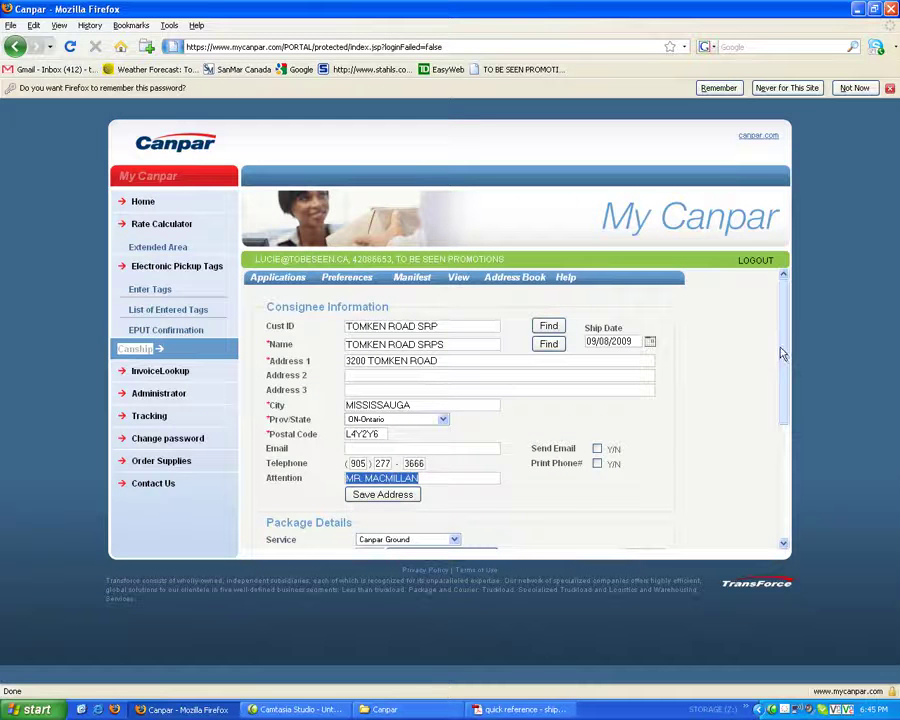
drag(783, 341, 790, 425)
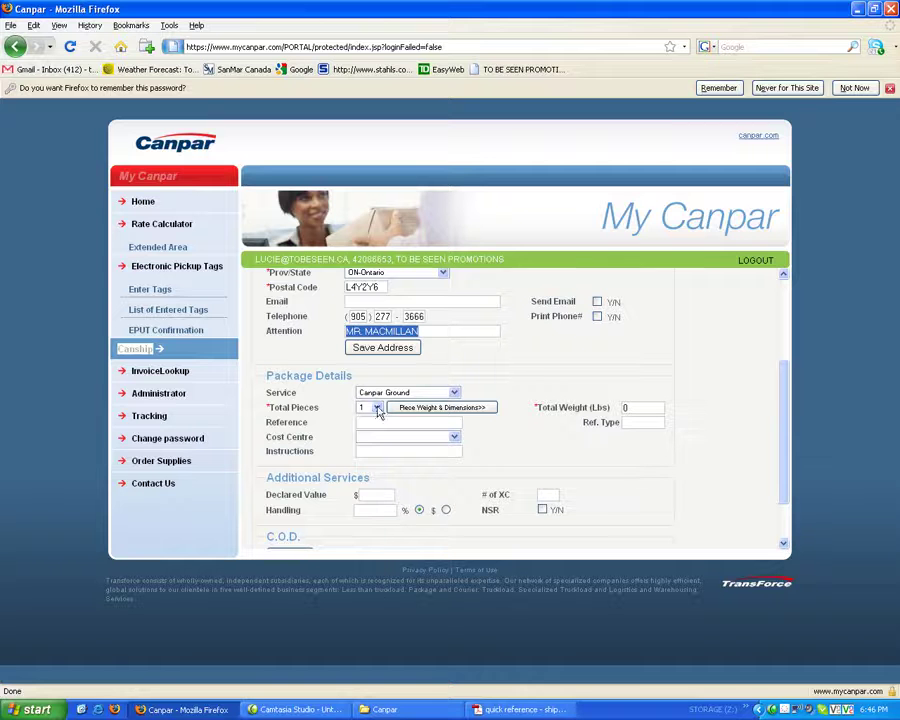
Step: Choose 3 in the Total Pieces dropdown of Package Details
click(377, 408)
click(366, 438)
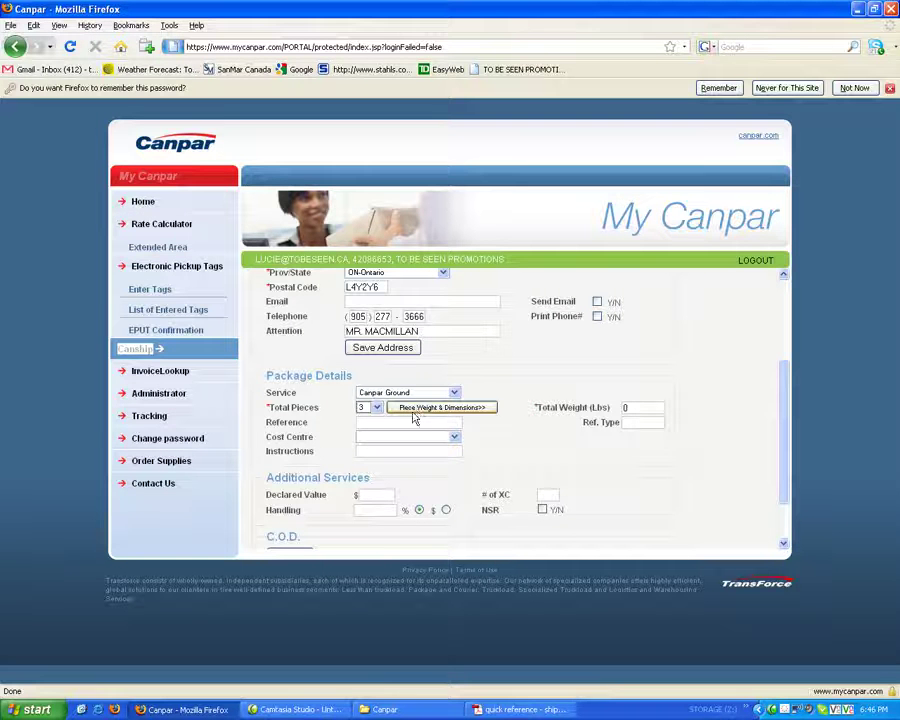
Step: Open per-piece fields and enter weights of 20, 30 and 30 lbs for pieces #1–#3
click(418, 413)
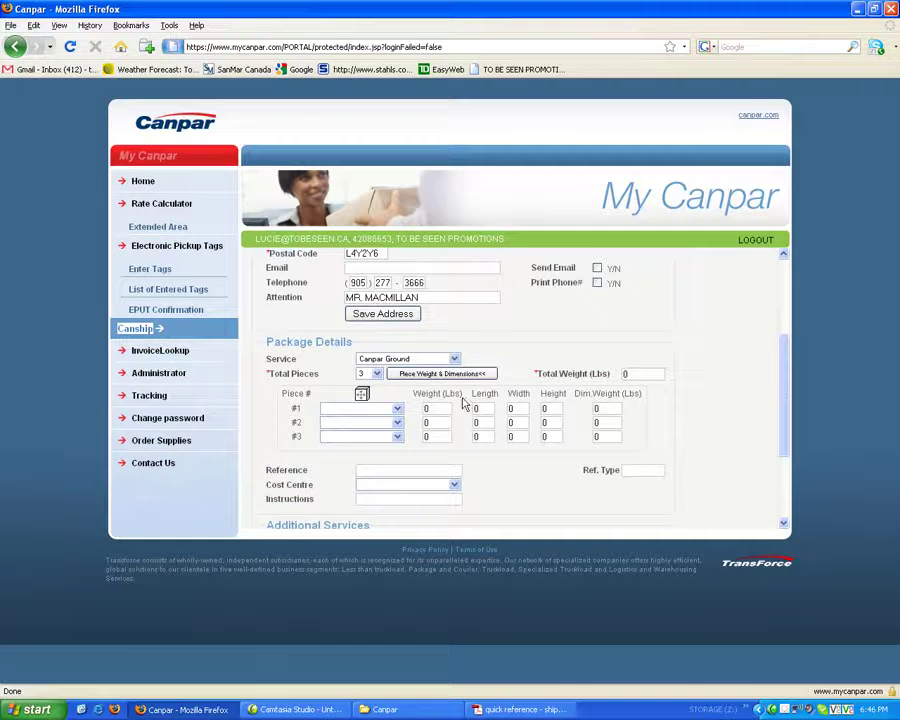
click(396, 410)
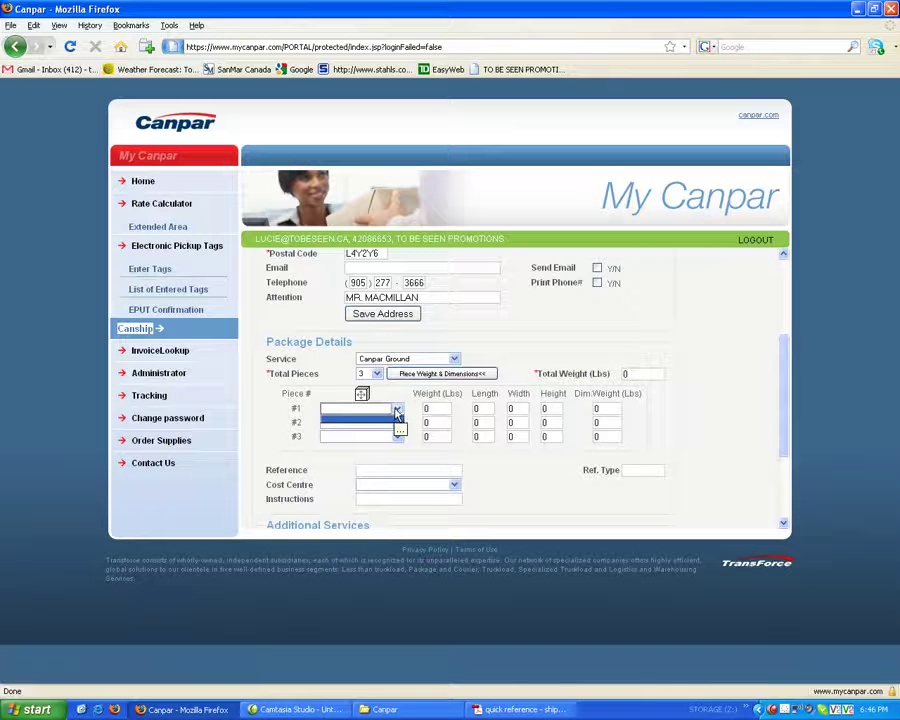
click(446, 409)
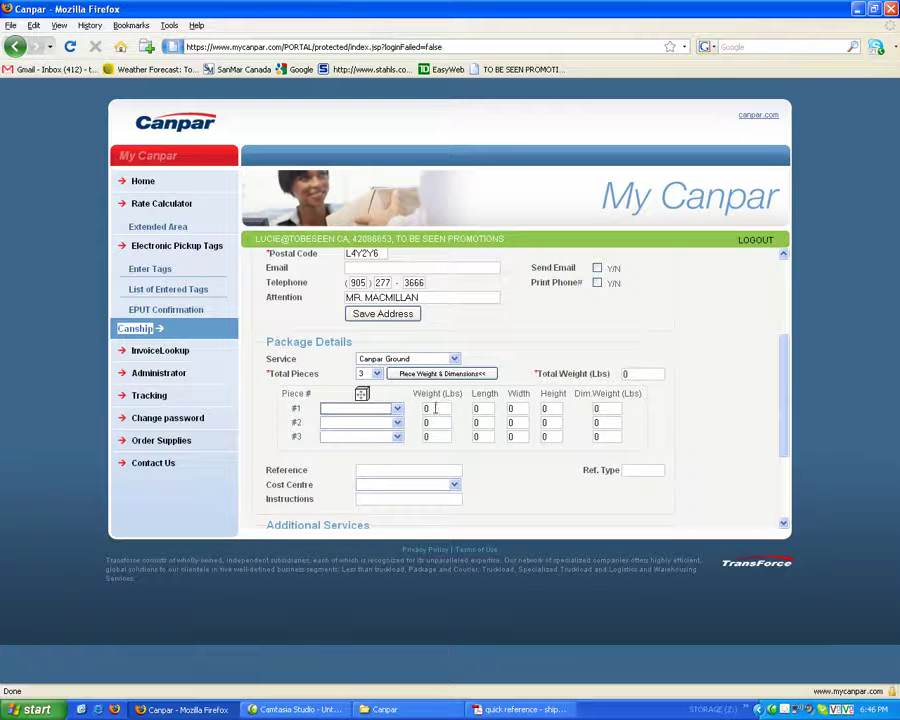
click(426, 408)
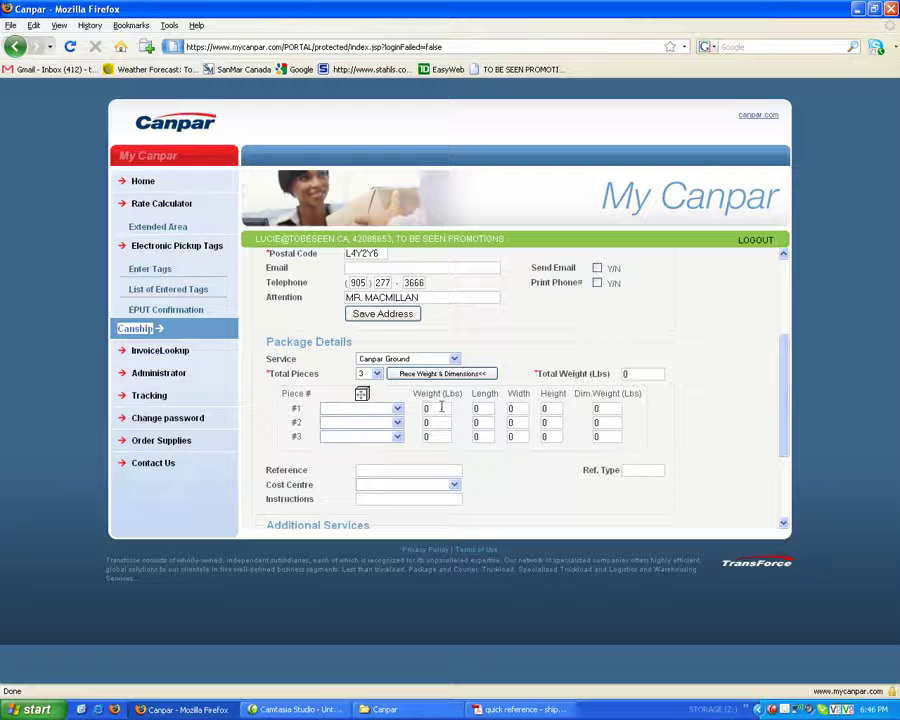
drag(441, 408, 424, 408)
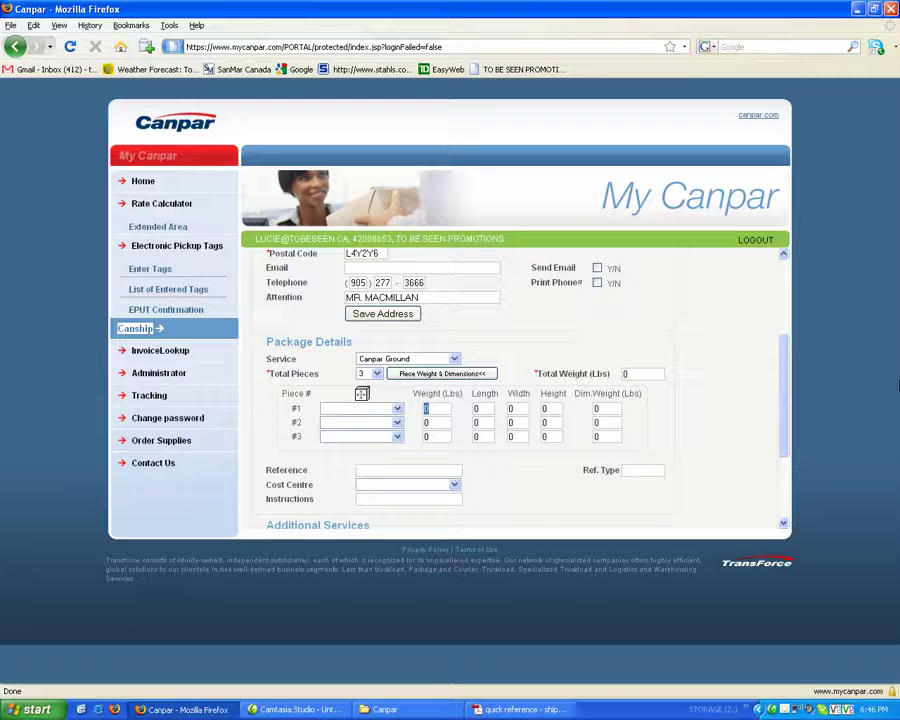
text(20)
click(427, 425)
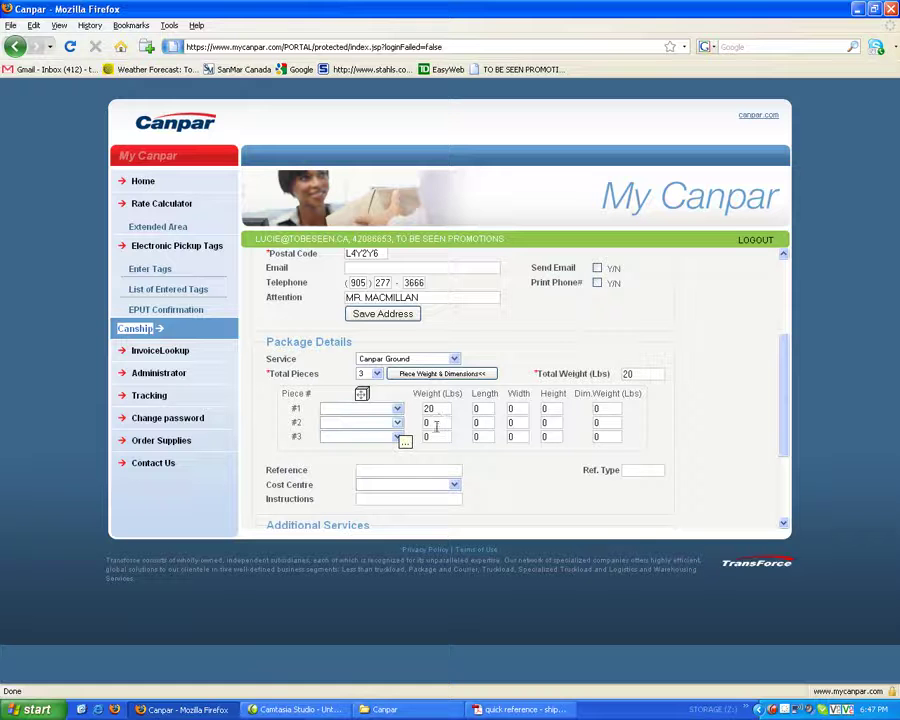
click(427, 424)
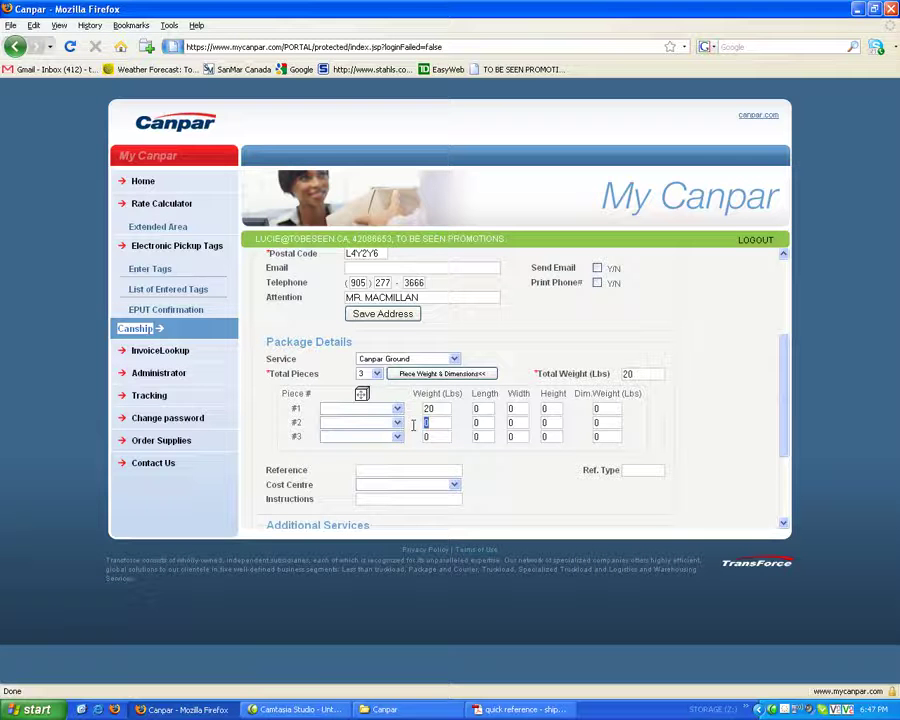
text(30)
click(432, 436)
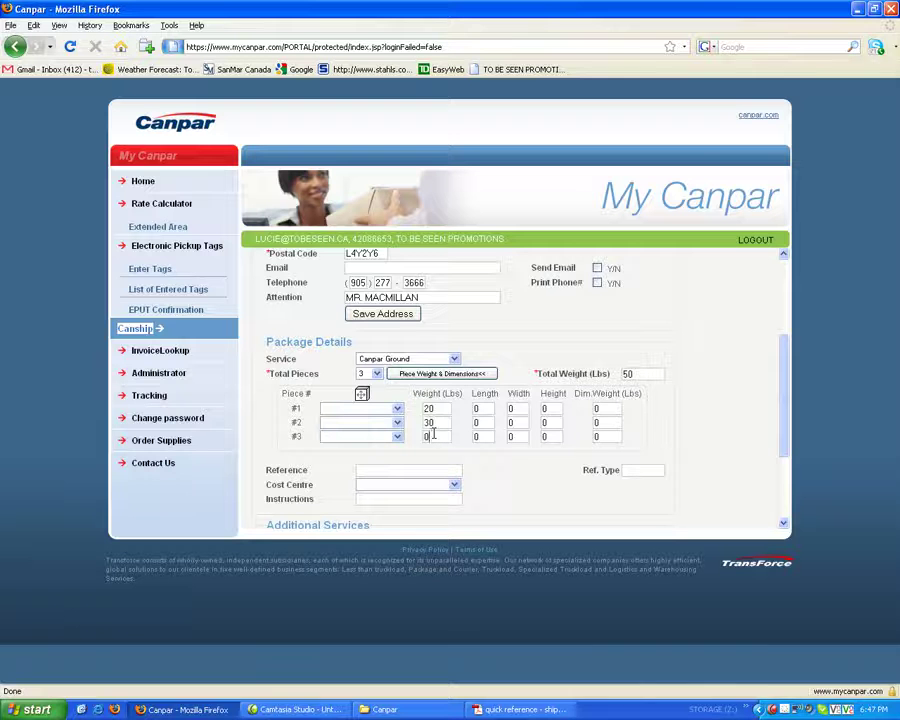
text(30)
double_click(447, 424)
Step: Enter piece #1's length 21, width 15 and height 8 for a 14.58 lb dimensional weight
click(486, 408)
text(21)
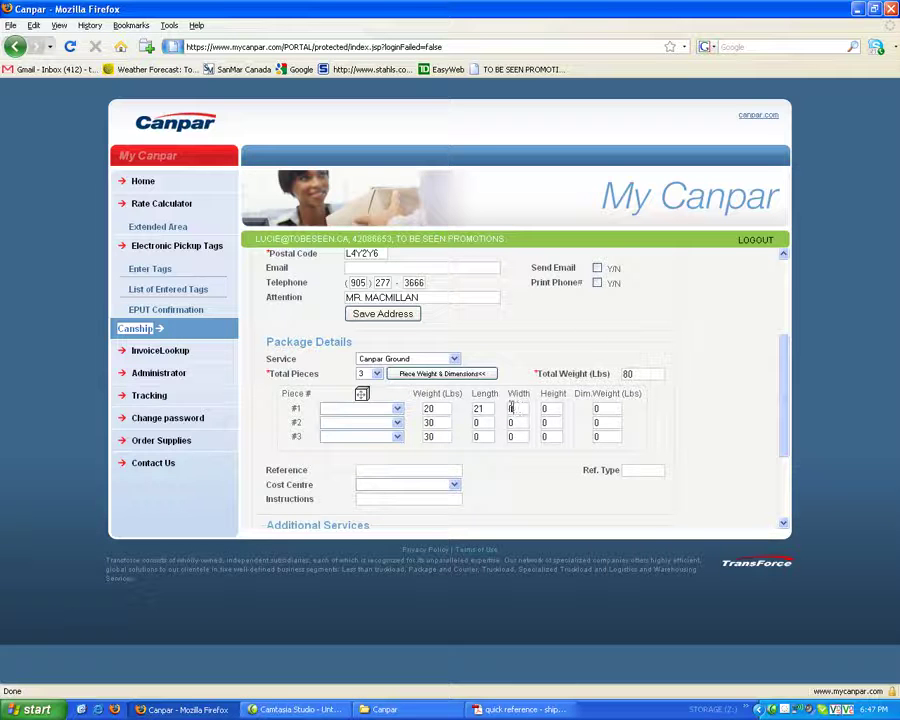
click(517, 407)
text(15)
click(545, 408)
text(8)
key(Tab)
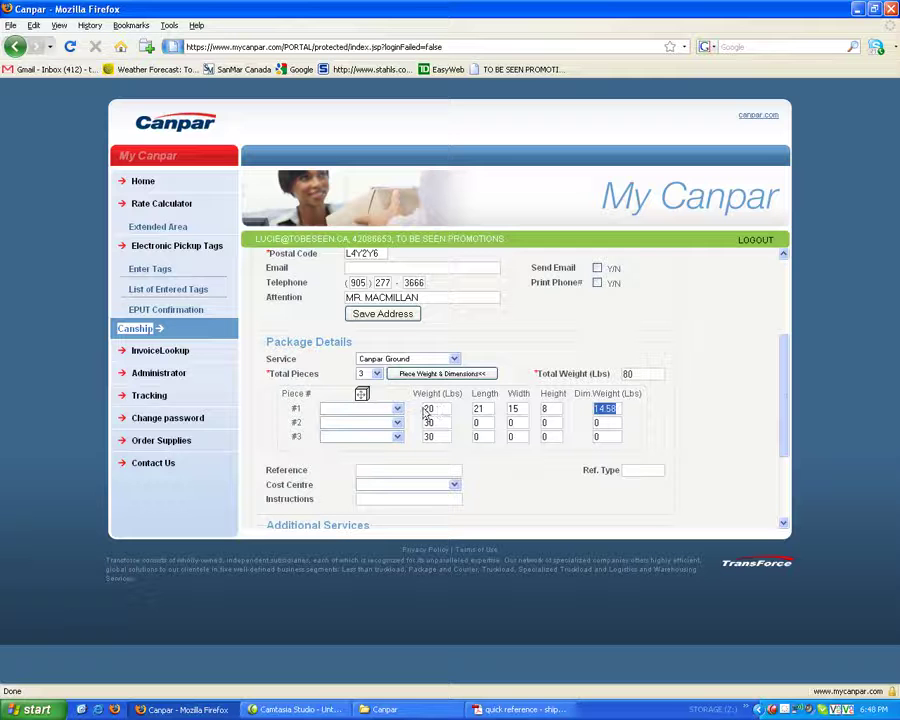
click(600, 422)
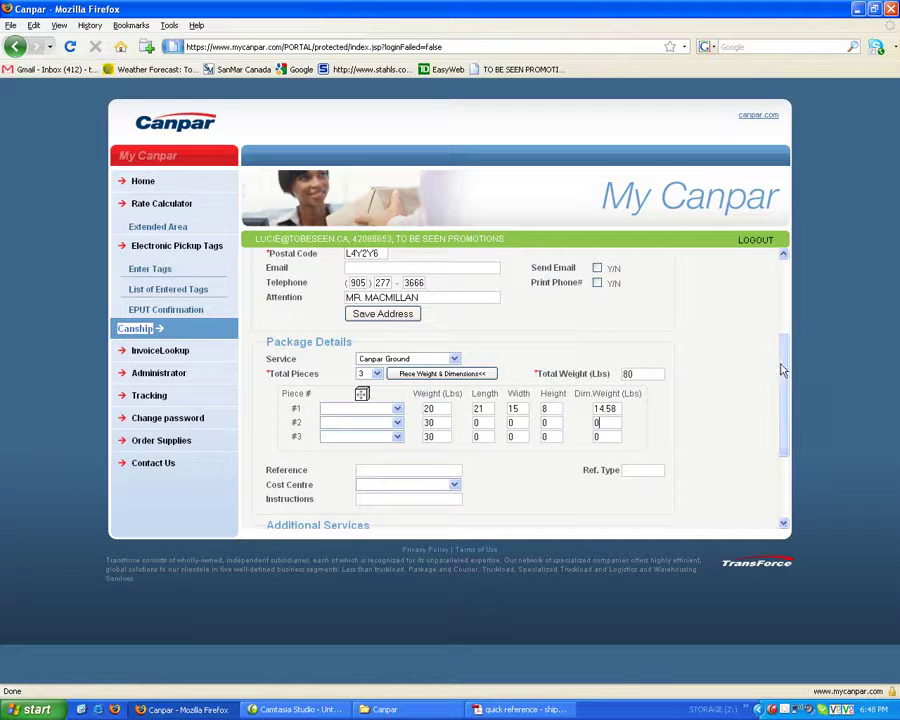
Step: Scroll down to the Additional Services section and the Calculate Rate / Ship buttons
drag(781, 394, 783, 441)
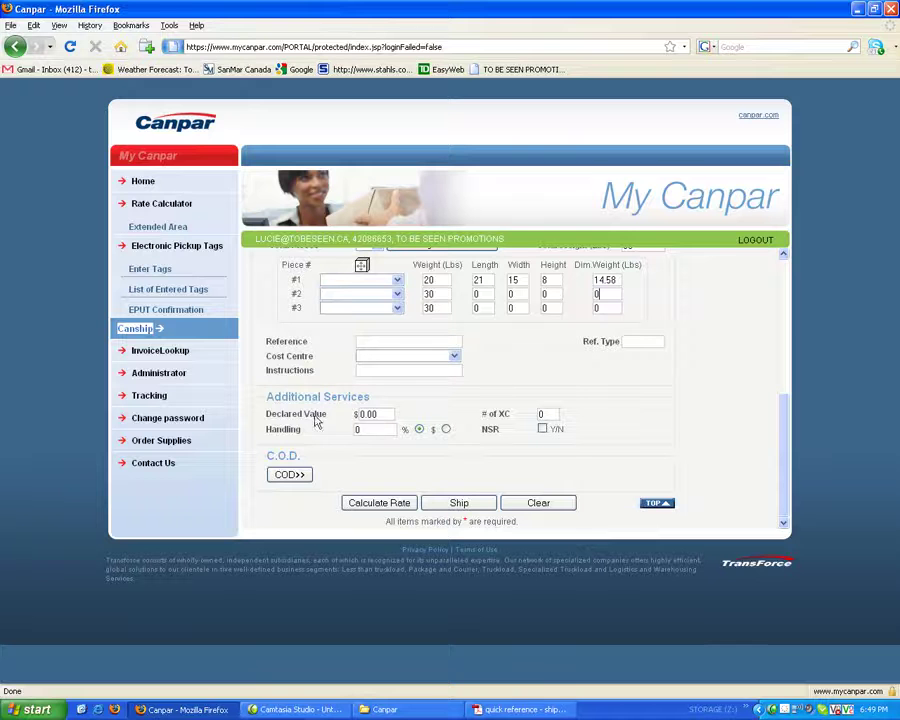
Step: Ship the order and select the \\backupserv\XEROXDOCUCOLOR printer in the Print dialog
click(452, 506)
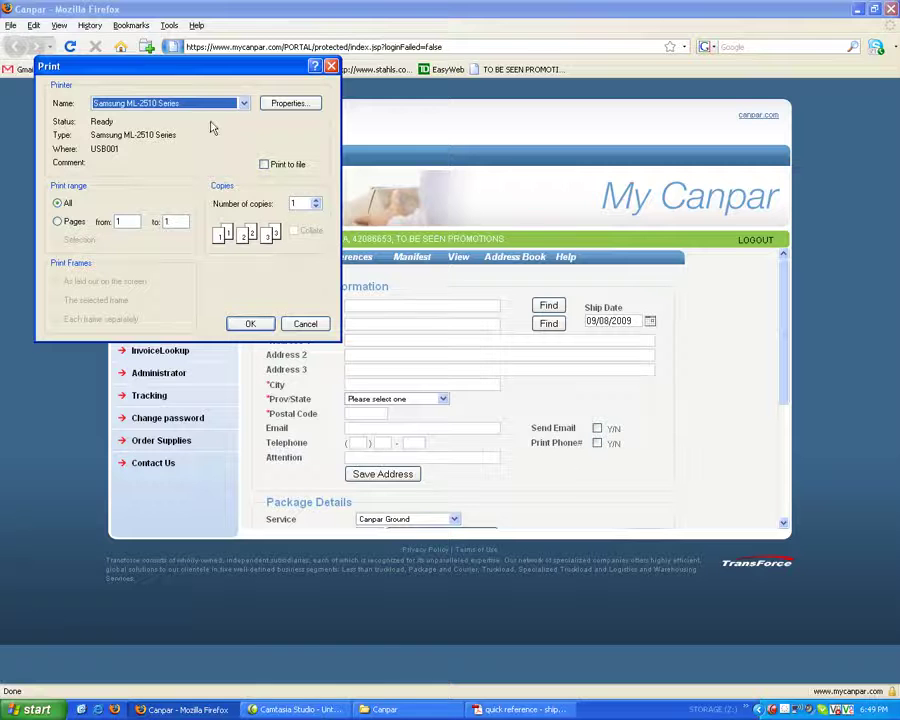
click(244, 104)
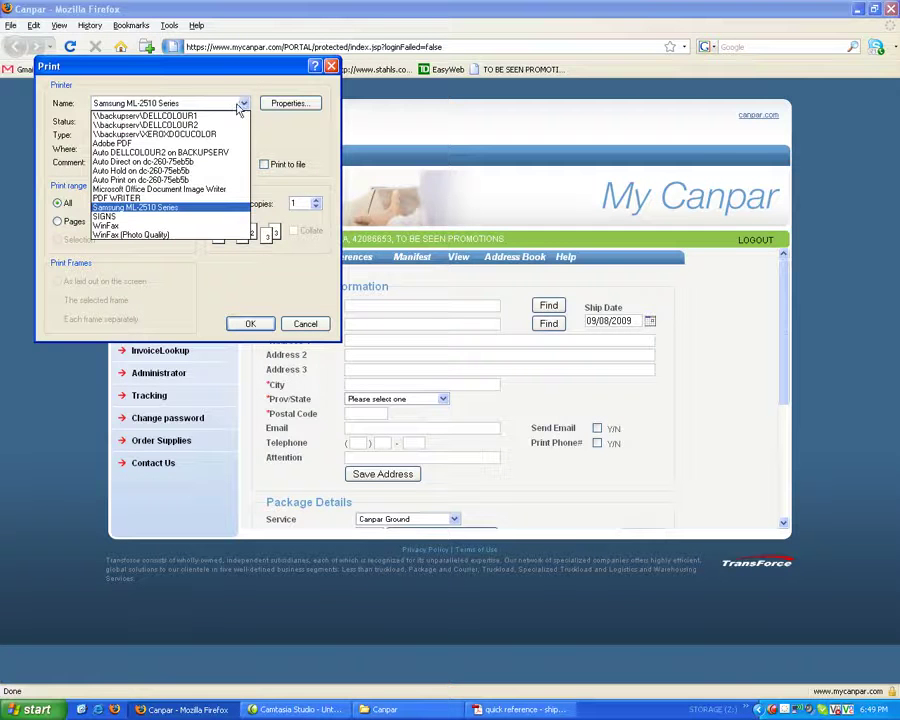
click(230, 138)
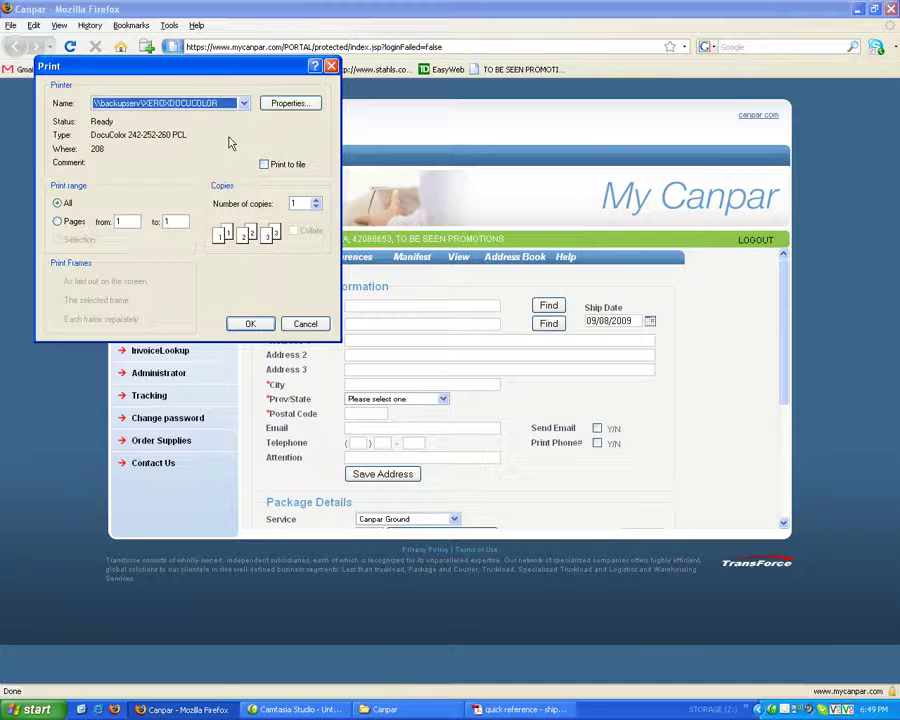
Step: Set Tray 3 as the paper source in the XEROXDOCUCOLOR printer properties
click(285, 108)
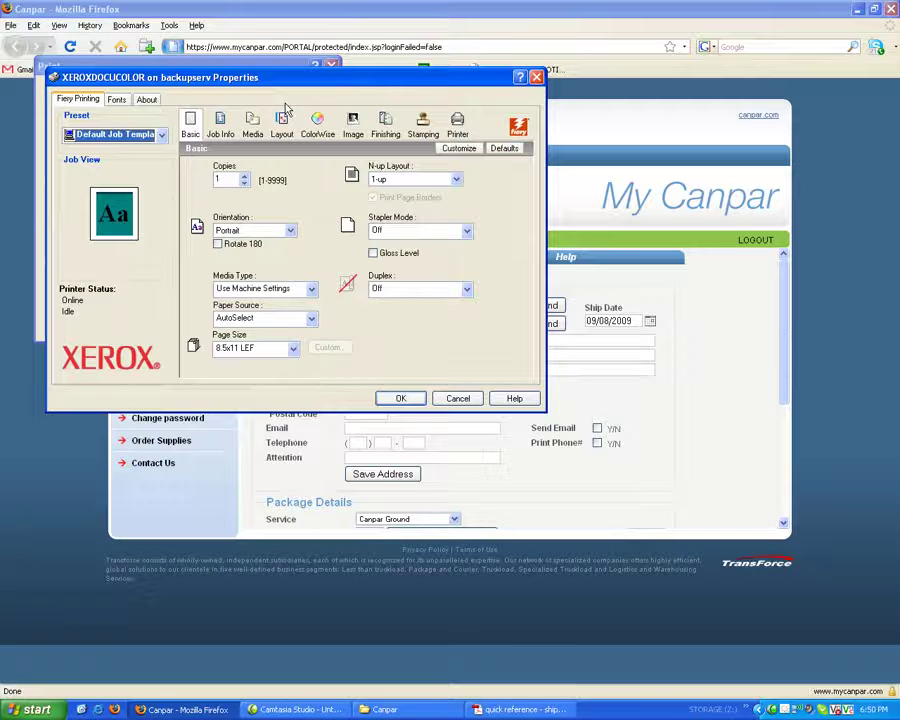
click(312, 318)
click(274, 367)
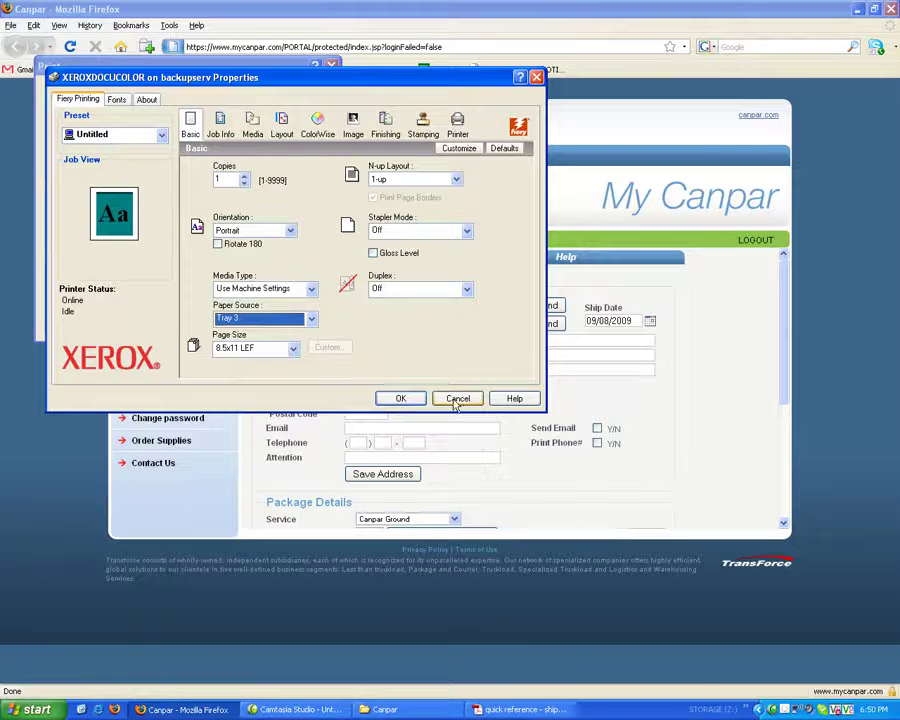
click(537, 77)
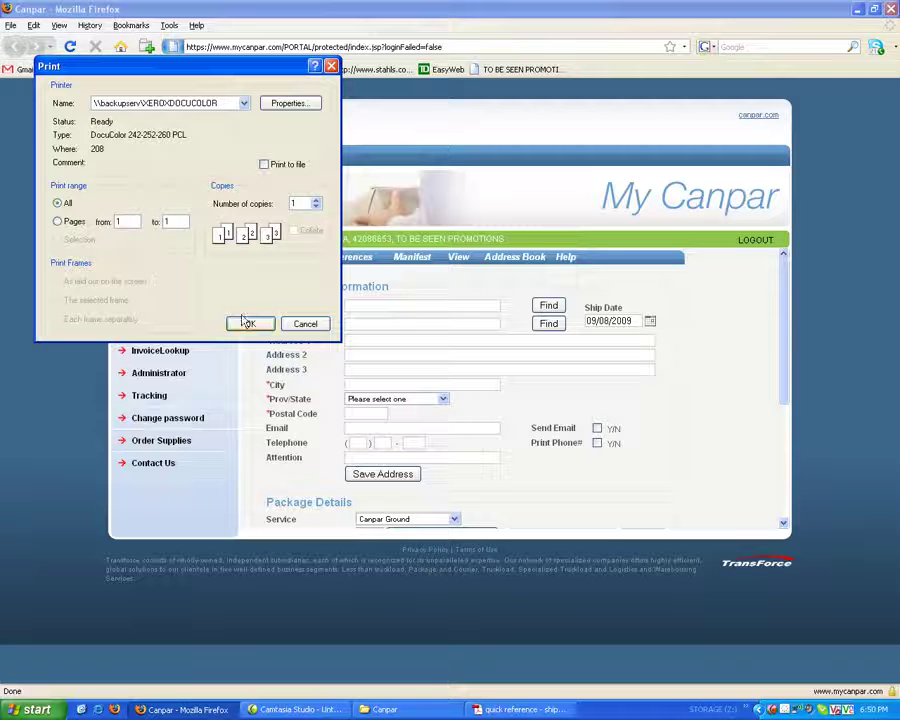
Step: Click OK, then cancel the Print dialog to get back to the empty Canship form
click(245, 325)
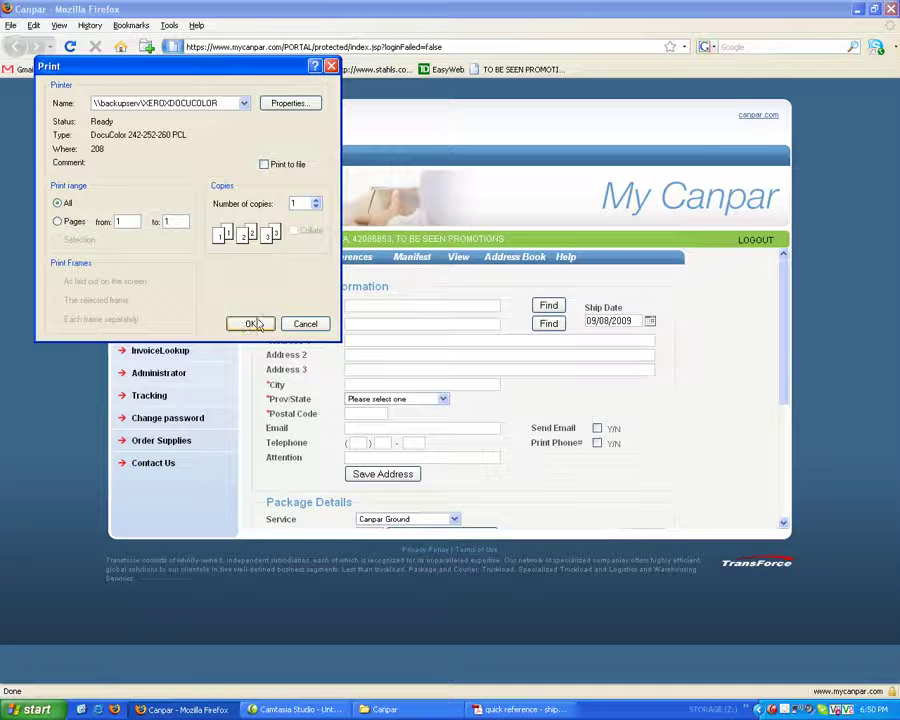
click(302, 325)
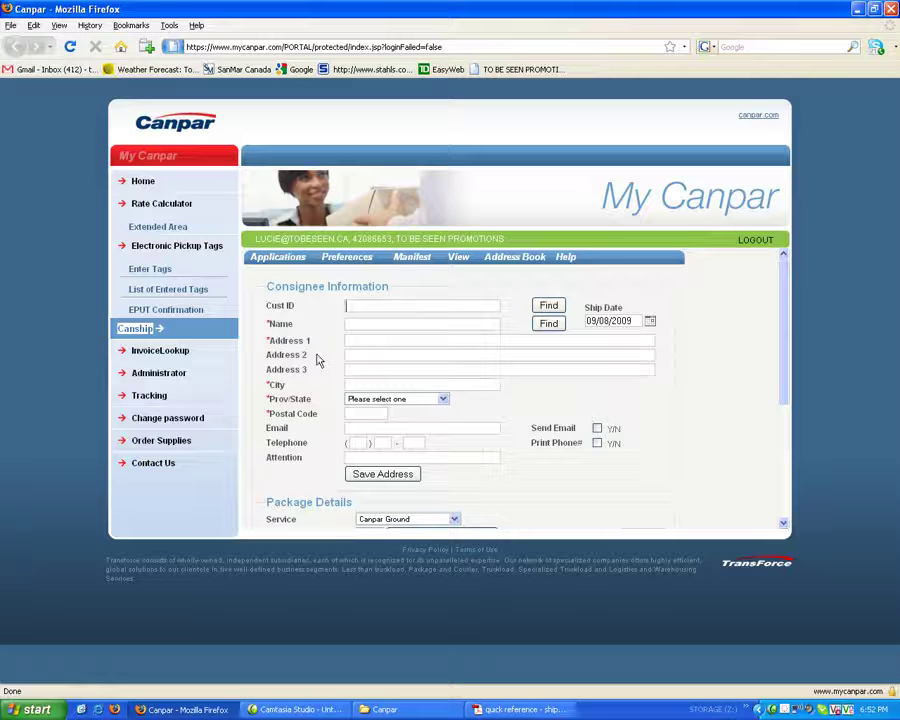
Step: Void the Sep 08, 2009 shipment of 3 pieces, 80.0 Ground, to TOMKEN ROAD SRPS
mouse_move(460, 258)
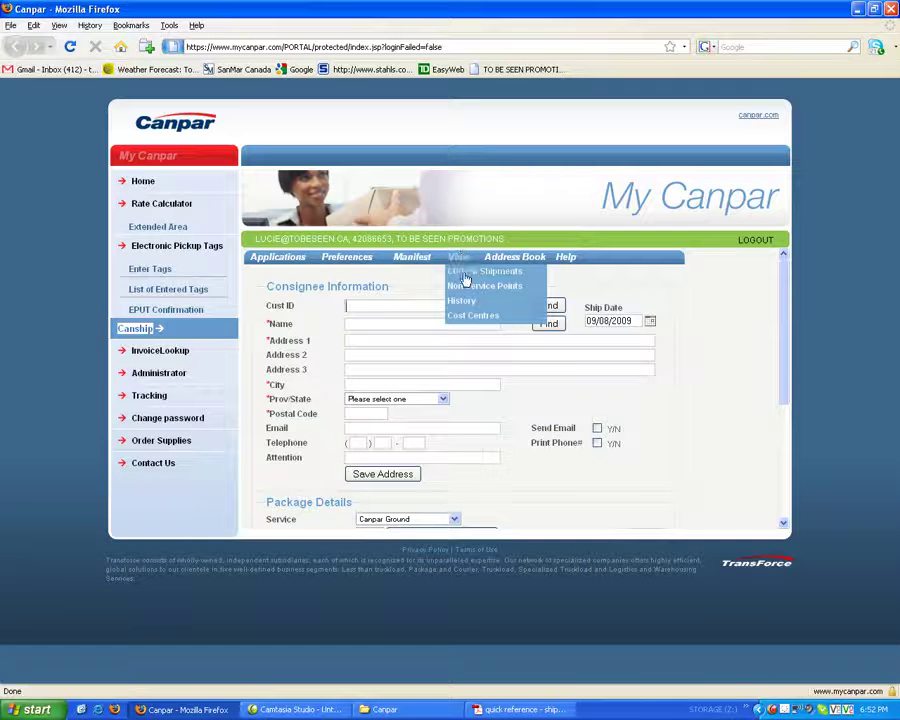
click(465, 272)
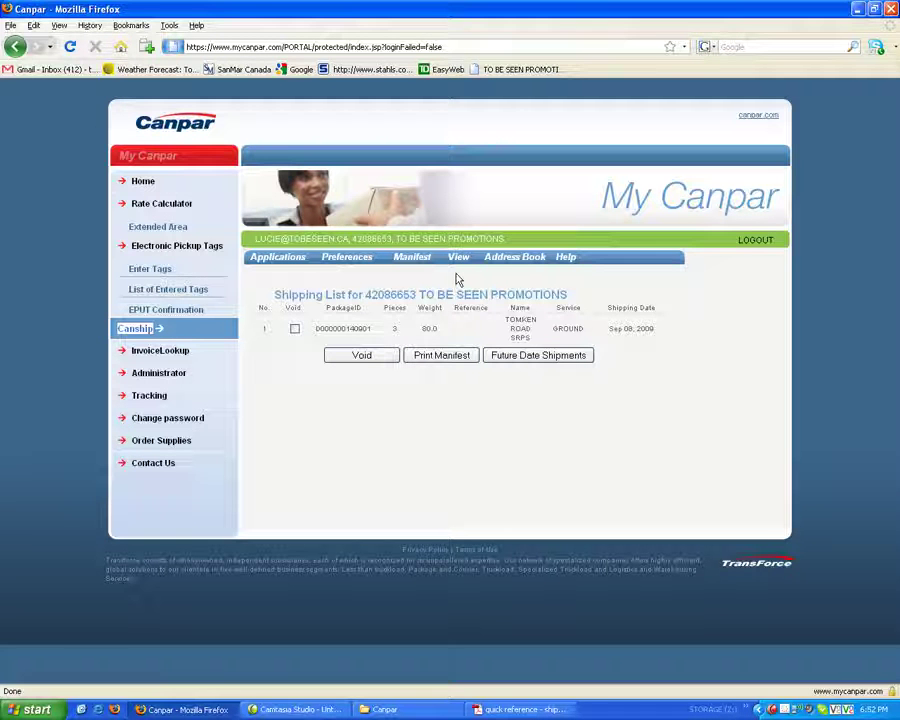
click(296, 330)
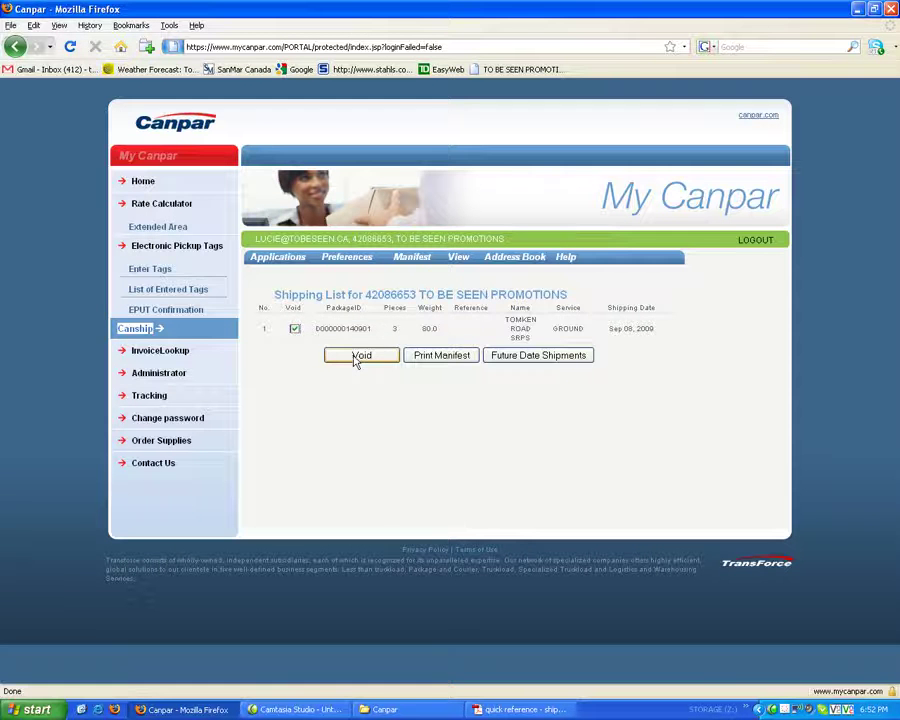
click(353, 358)
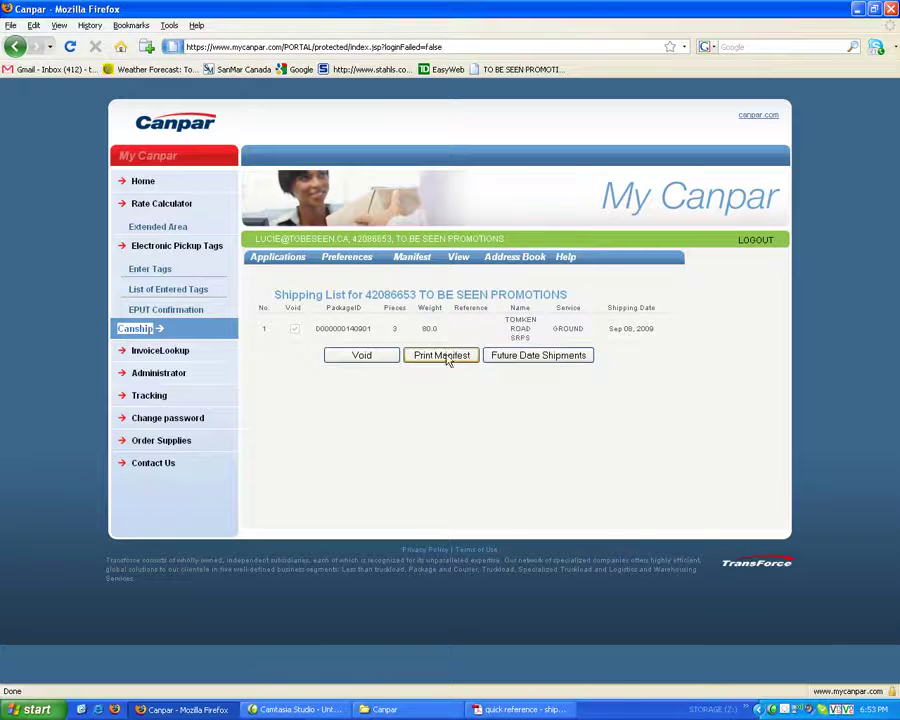
Step: Generate the 09/08/2009 Driver Summary Manifest, select the XEROXDOCUCOLOR printer, and cancel printing
click(448, 357)
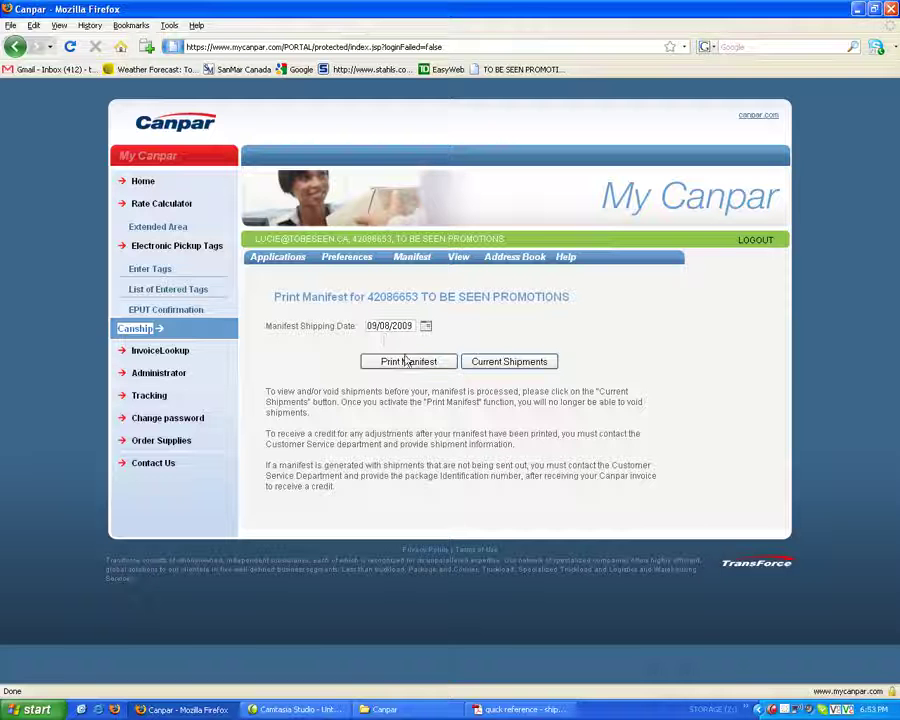
click(394, 363)
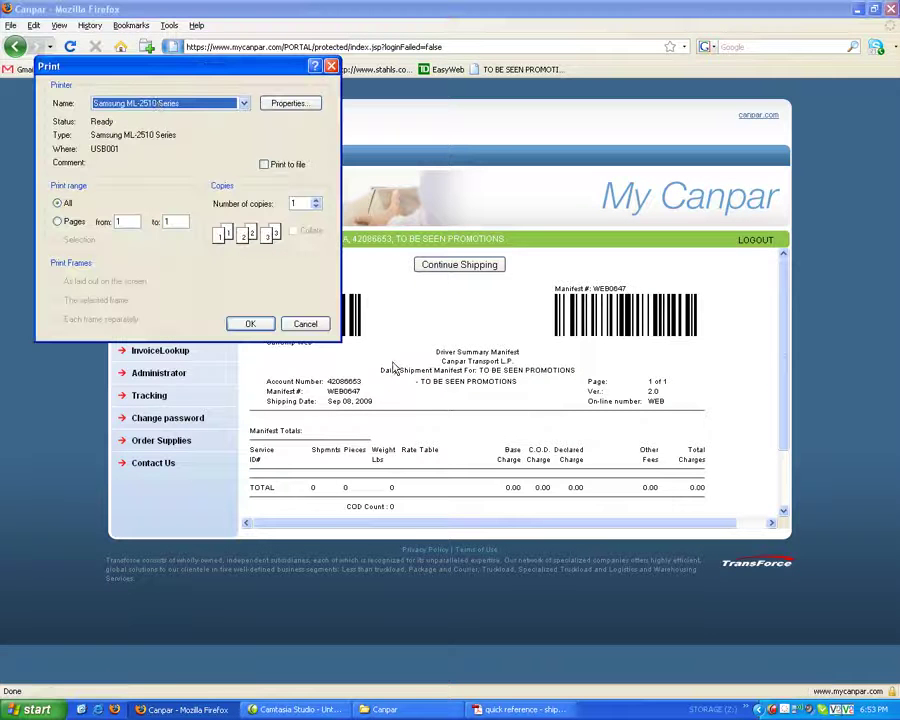
click(244, 103)
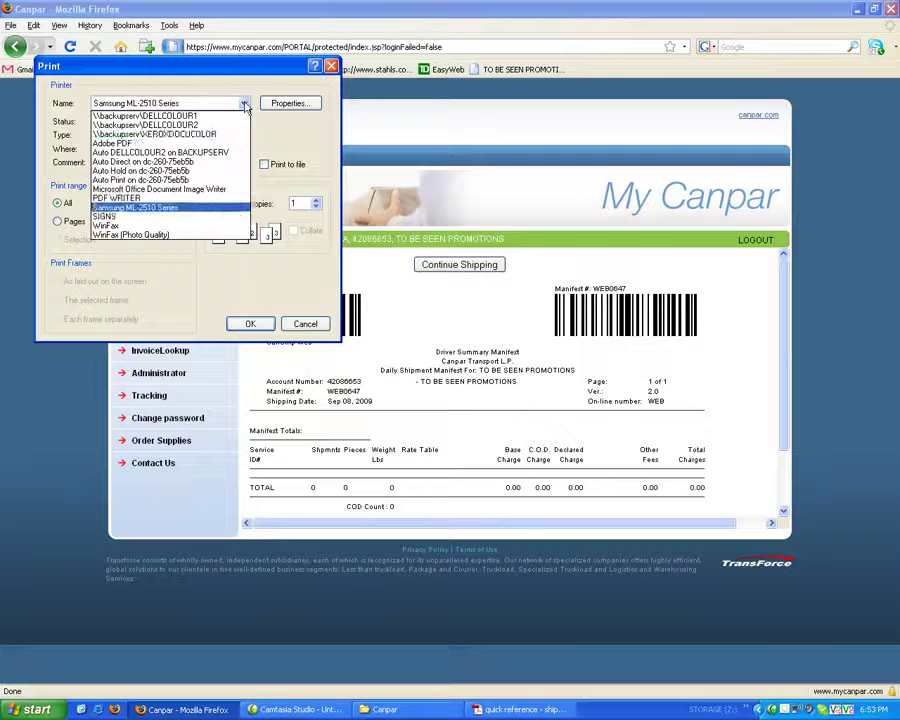
click(232, 134)
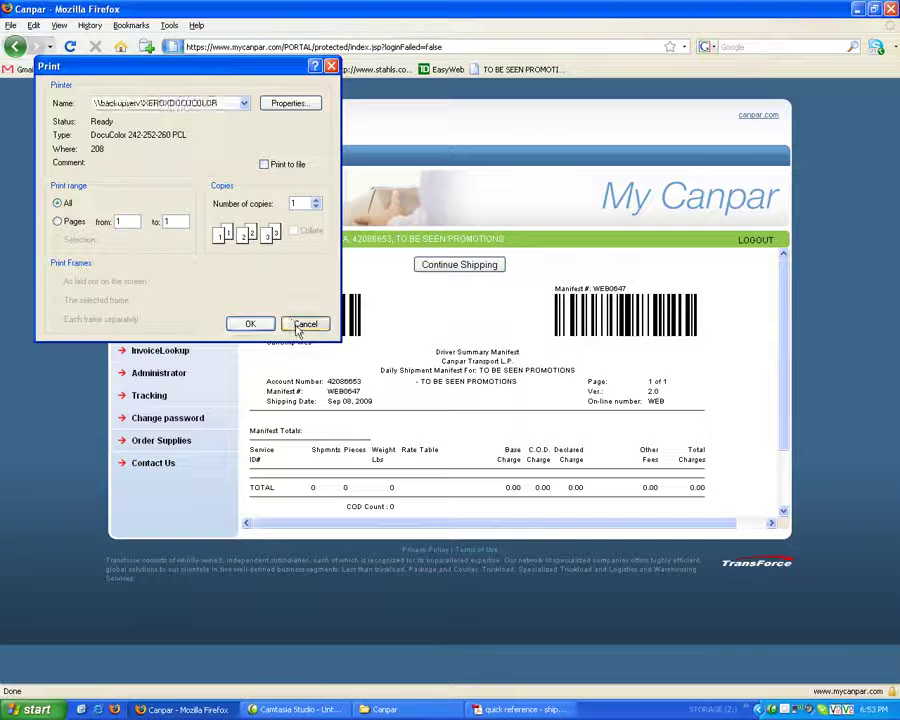
click(302, 325)
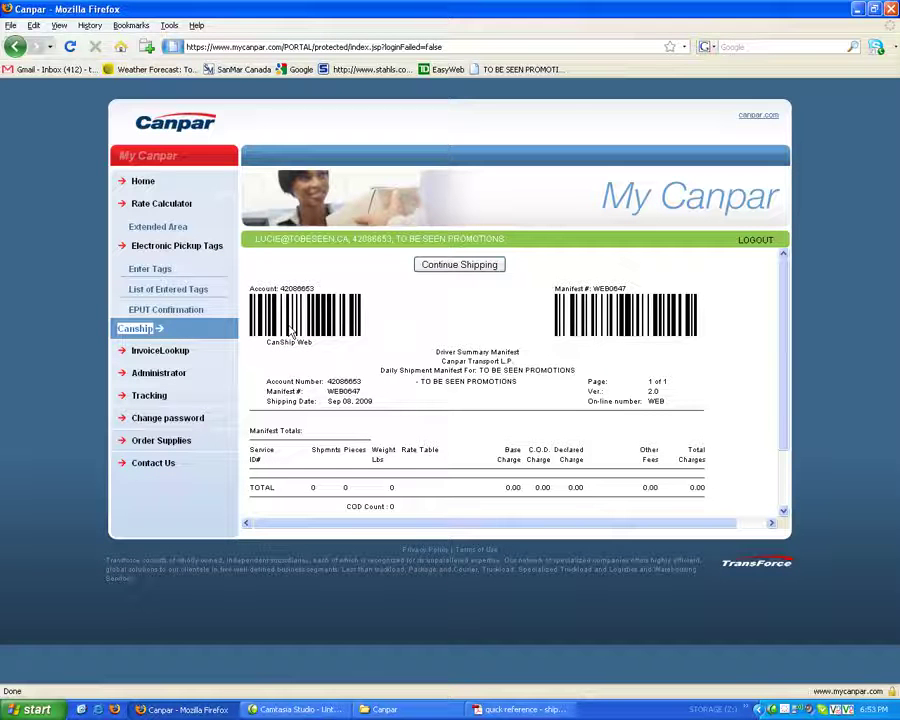